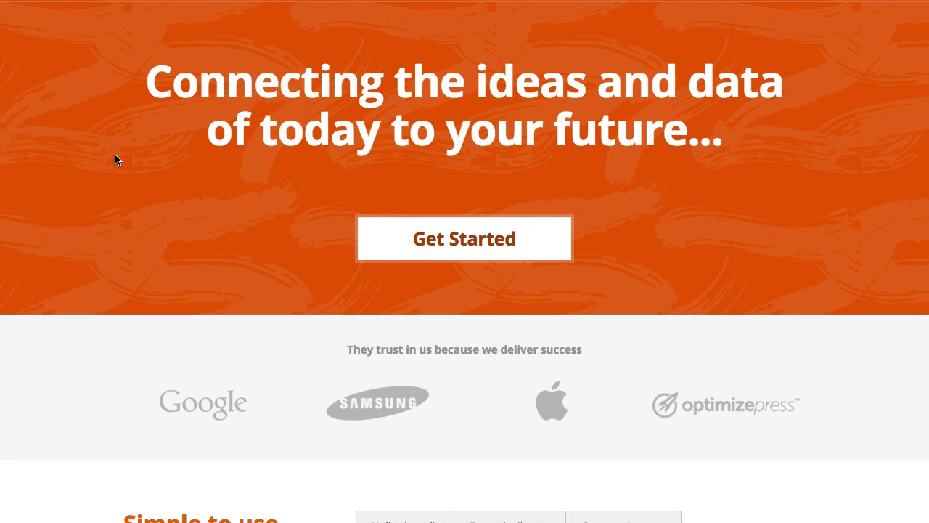
# - Preview and close the sign-up pop-up, then open the Get Started row's Optin Box settings
pyautogui.click(441, 254)
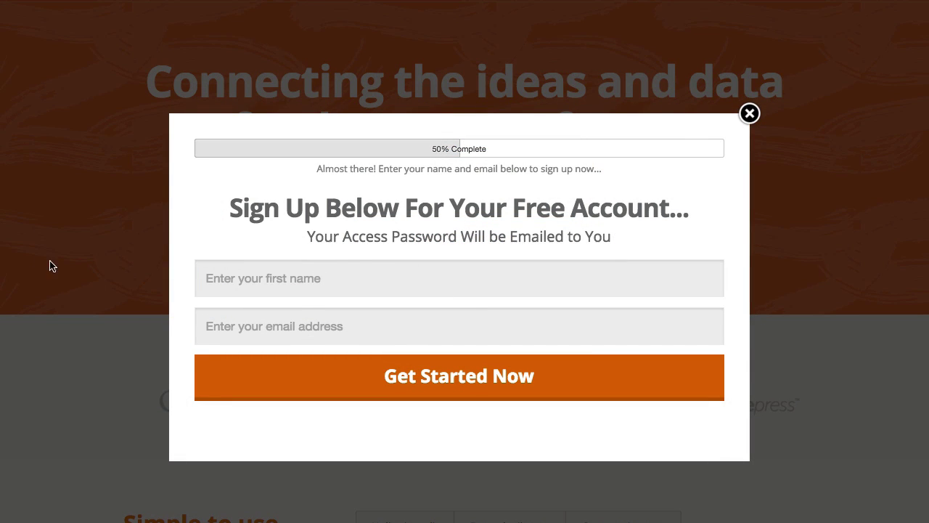
pyautogui.click(750, 113)
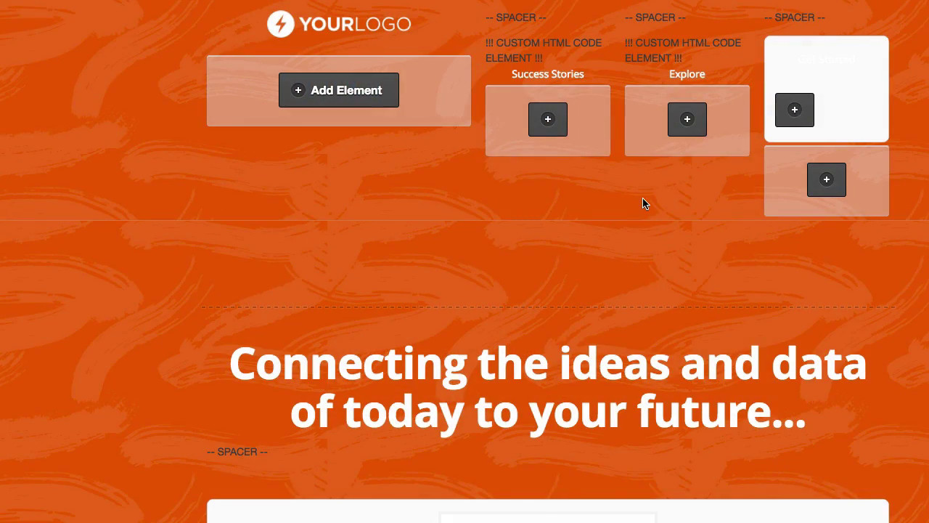
pyautogui.scroll(-5, 642, 201)
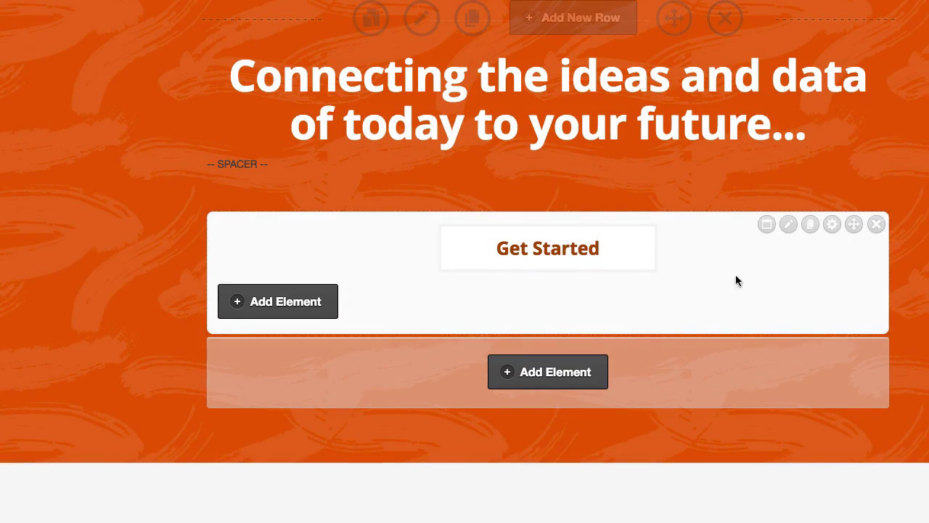
pyautogui.click(789, 224)
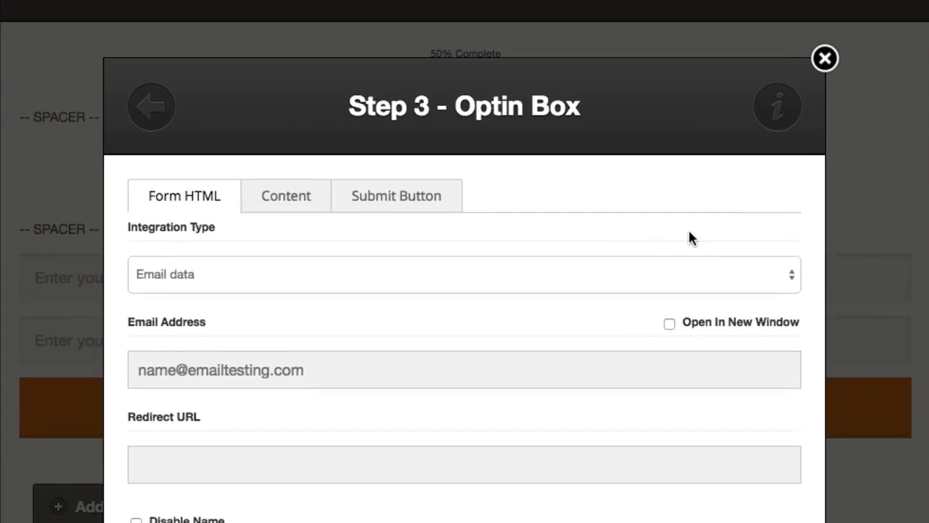
# - In Advanced Options, choose 'Integrate with OptimizeMember' and the Bronze Member membership level
pyautogui.scroll(-6, 693, 237)
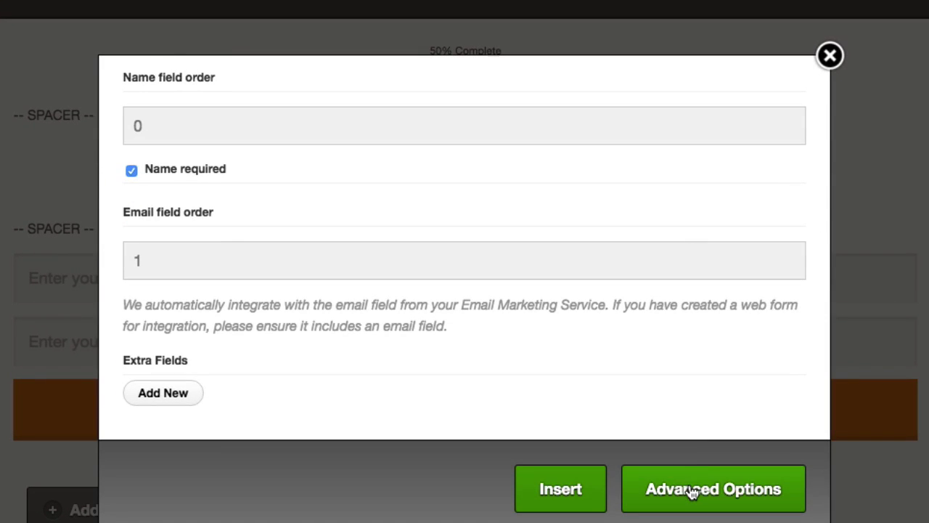
pyautogui.click(692, 492)
pyautogui.scroll(-1, 472, 356)
pyautogui.scroll(-3, 469, 352)
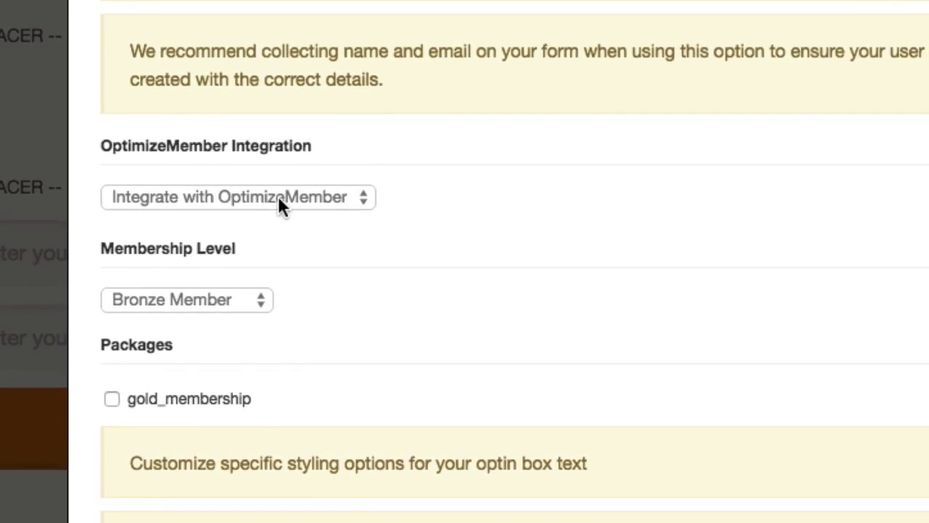
pyautogui.click(282, 194)
pyautogui.click(245, 210)
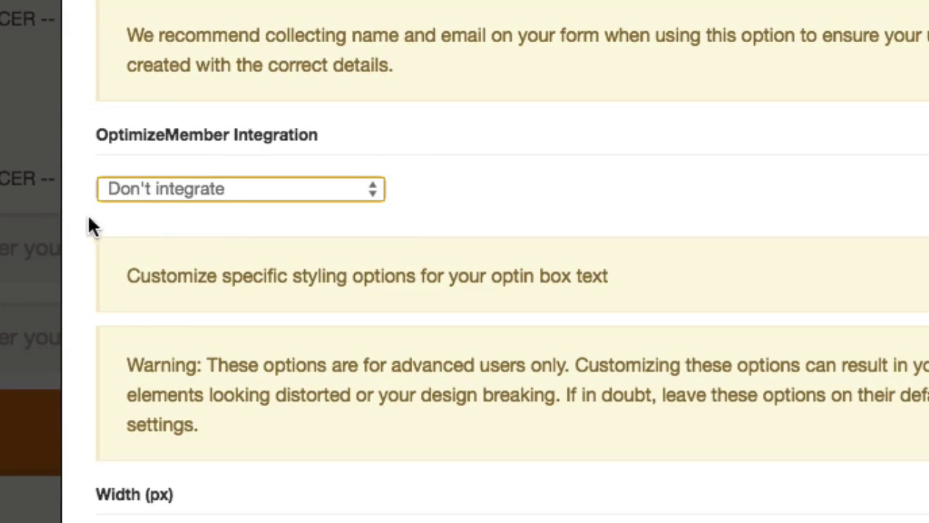
pyautogui.click(242, 187)
pyautogui.click(272, 173)
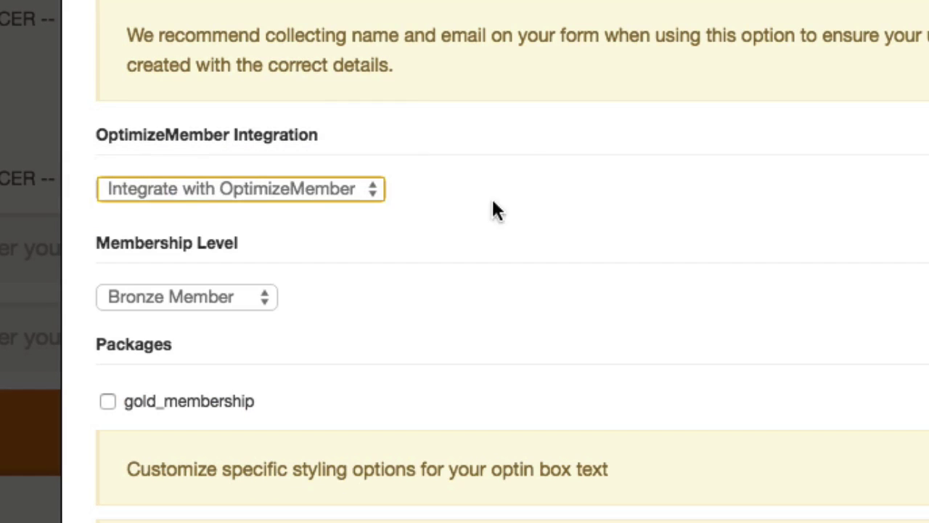
pyautogui.scroll(-2, 578, 198)
pyautogui.click(182, 232)
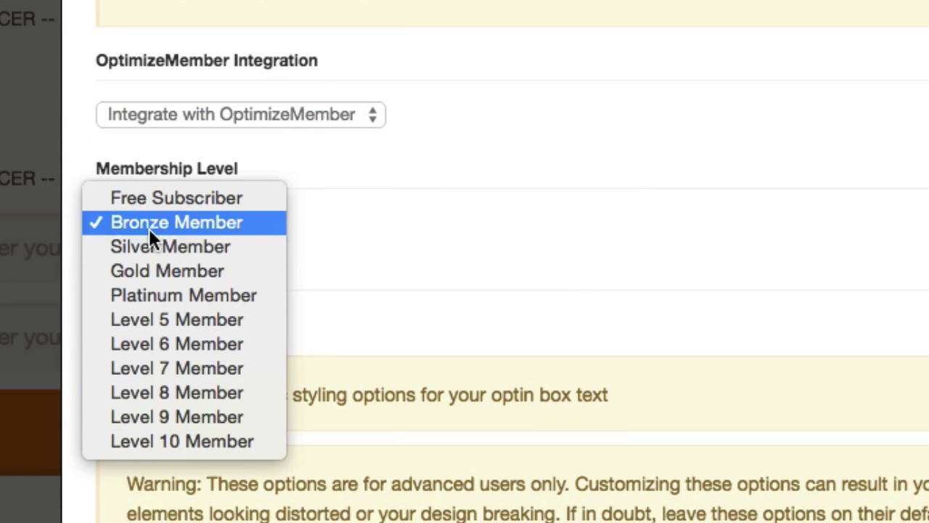
pyautogui.click(376, 193)
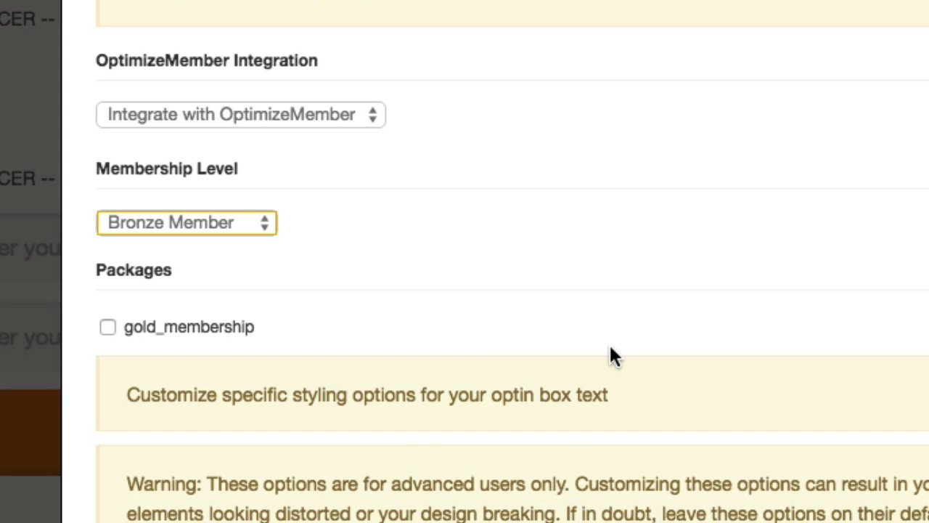
# - Insert the updated Optin Box settings into the landing page
pyautogui.scroll(-5, 610, 356)
pyautogui.scroll(-5, 595, 349)
pyautogui.scroll(-3, 549, 328)
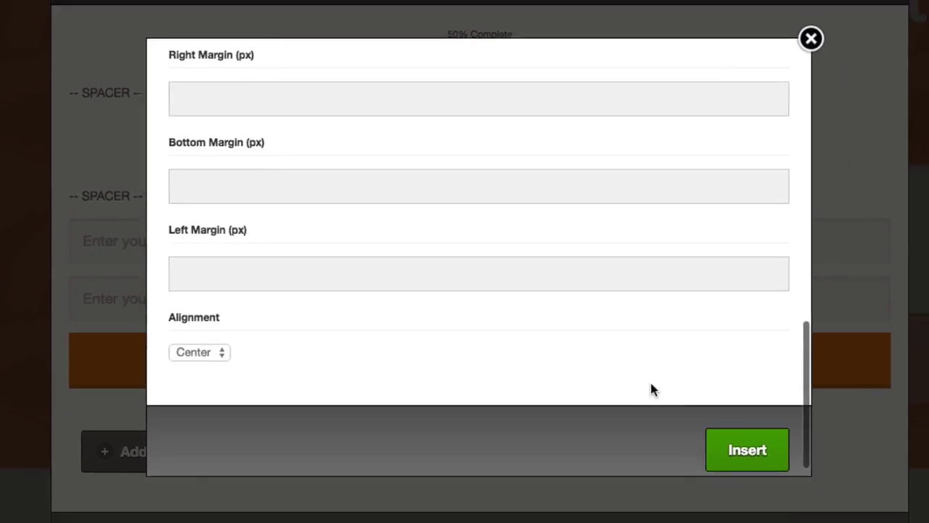
pyautogui.click(726, 444)
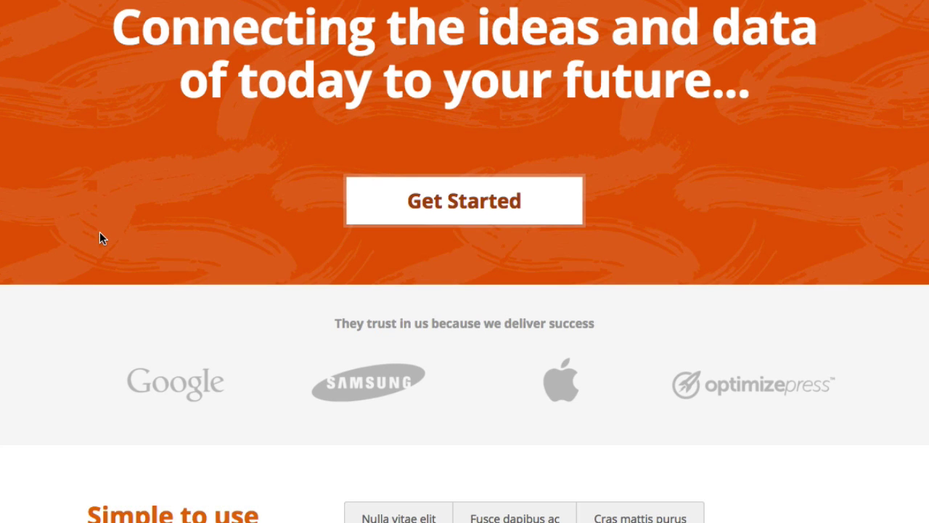
# - Open the Get Started pop-up and submit a test first name and email address
pyautogui.click(439, 208)
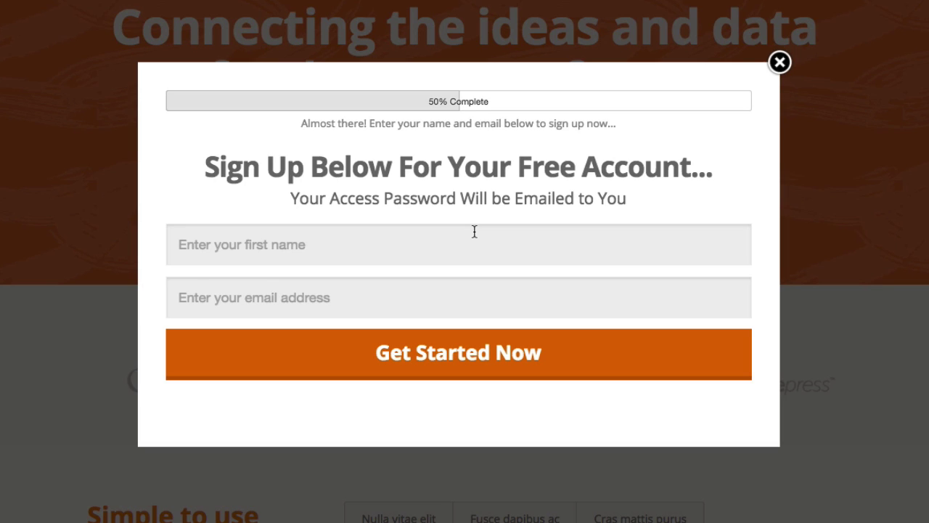
pyautogui.click(235, 251)
pyautogui.write('David')
pyautogui.press('Tab')
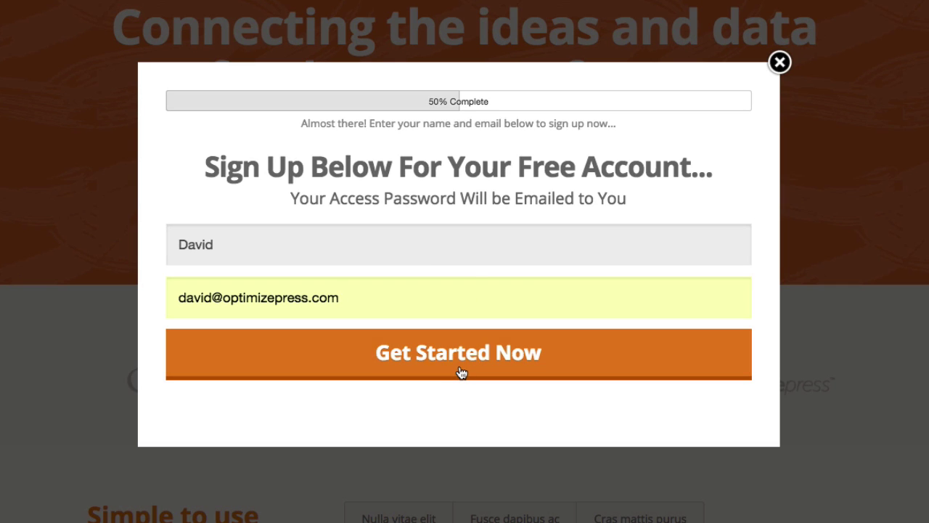
pyautogui.click(460, 373)
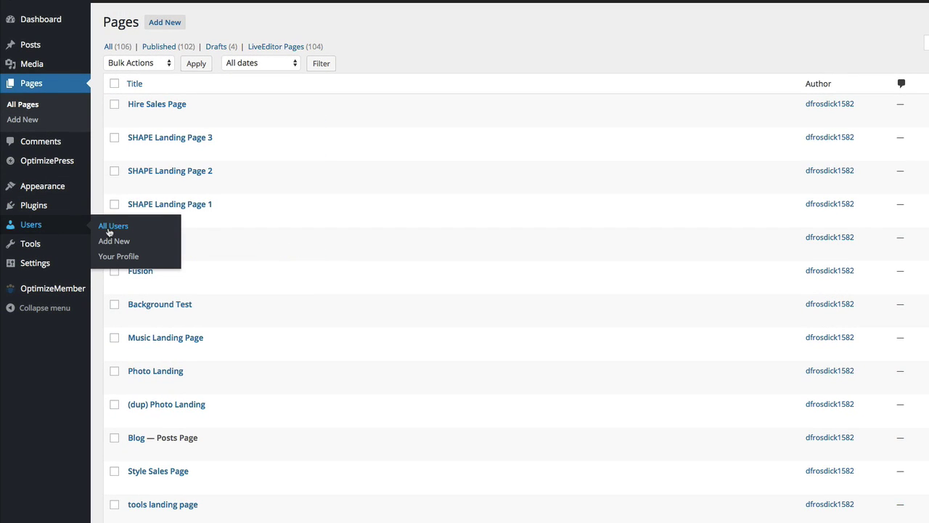
# - Open Users > All Users to see the new Bronze Member sign-up
pyautogui.click(112, 226)
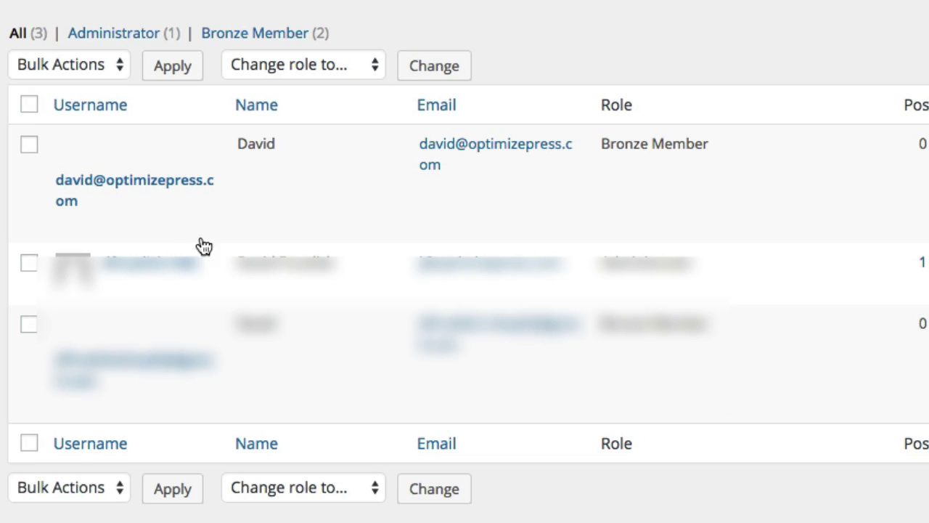